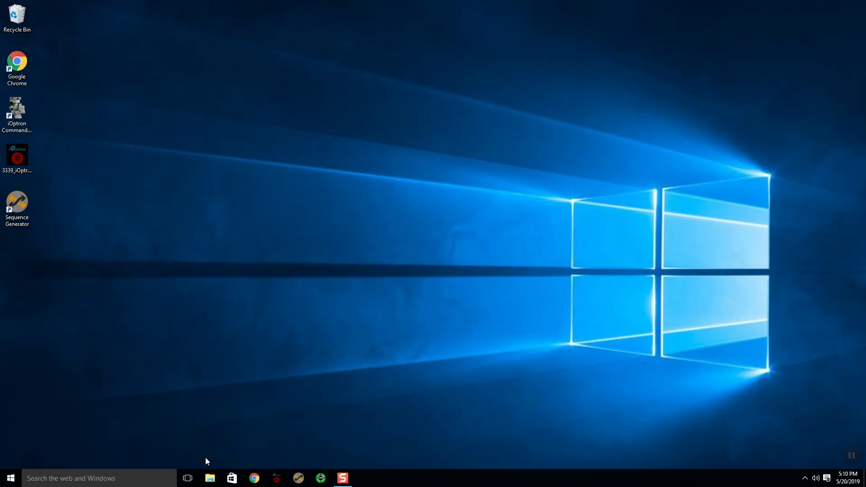
Show the PC's basic system information from This PC's Properties in File Explorer.
click(210, 480)
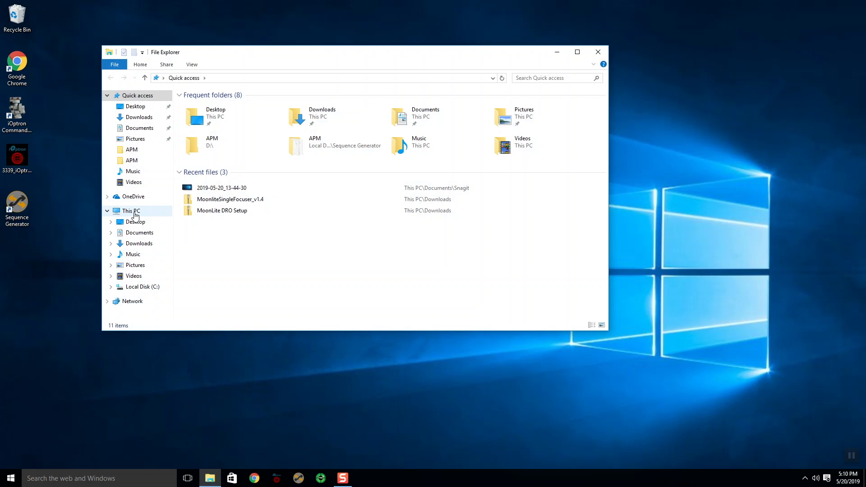
right_click(134, 216)
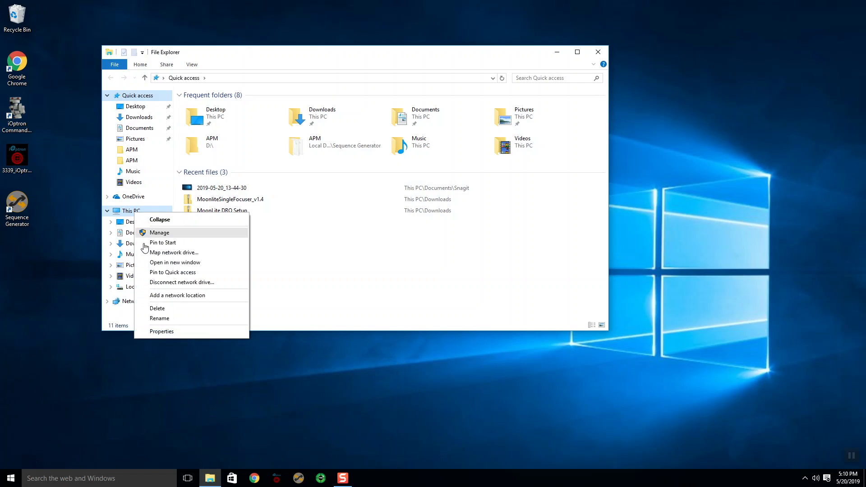
click(171, 332)
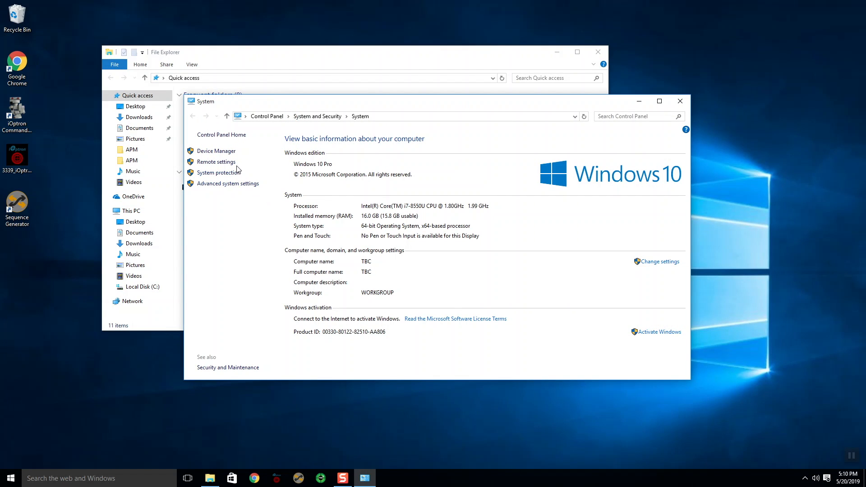
In Remote settings, allow remote connections to this computer and confirm with OK.
click(208, 163)
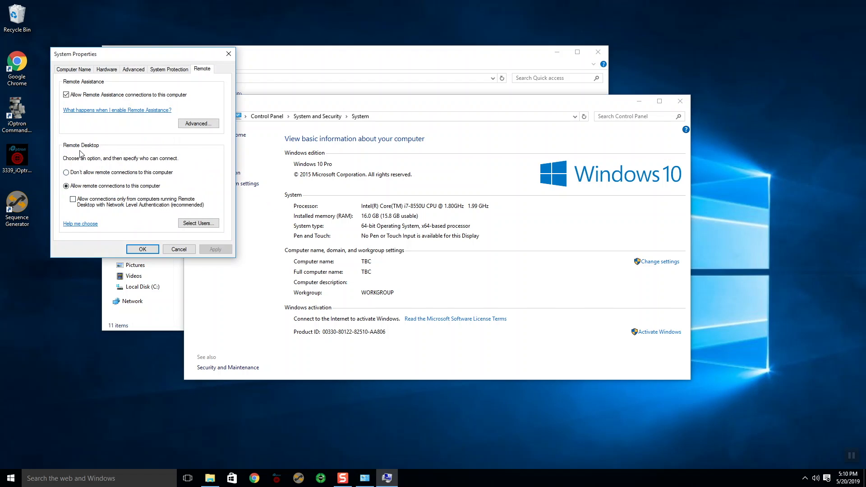
click(67, 186)
click(143, 249)
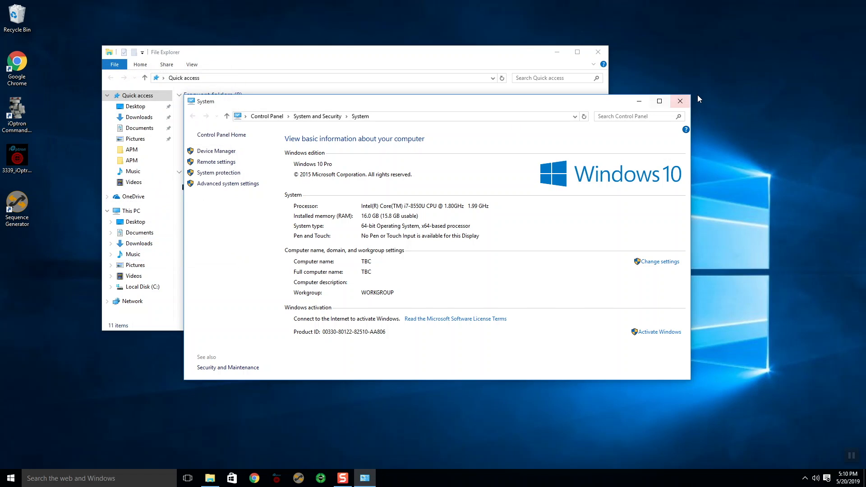
Close the System and File Explorer windows and bring up Windows Firewall via search.
click(685, 102)
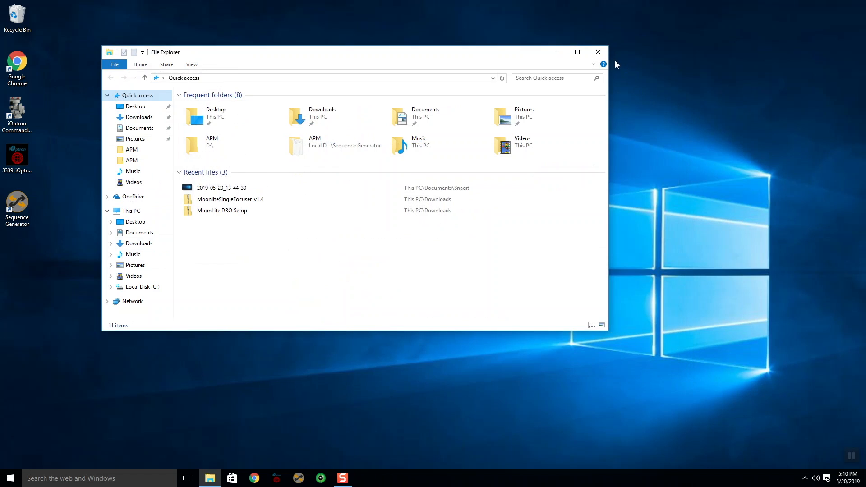
click(598, 52)
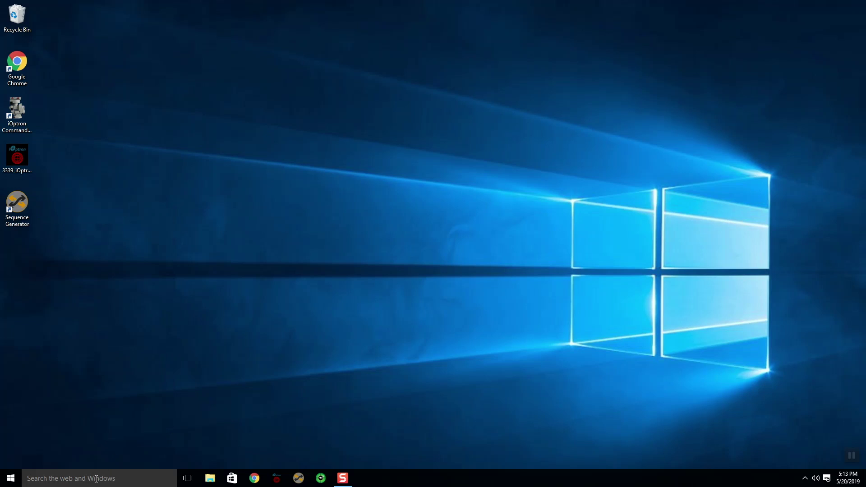
click(95, 478)
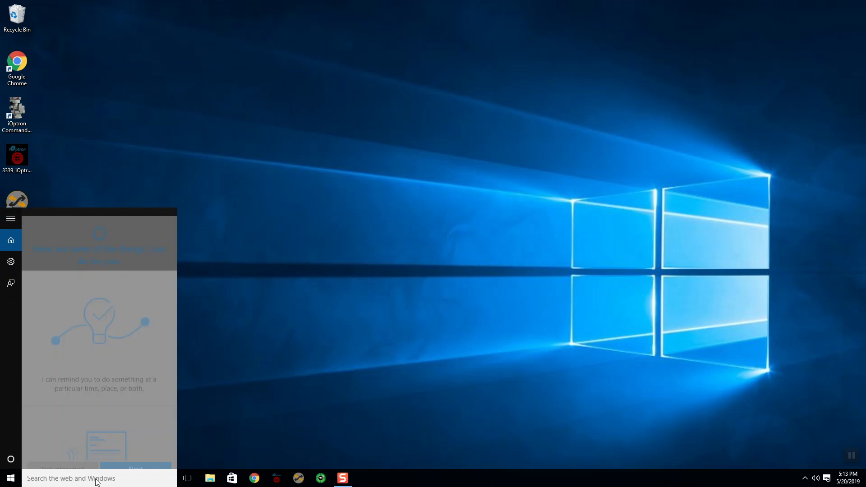
text(fire)
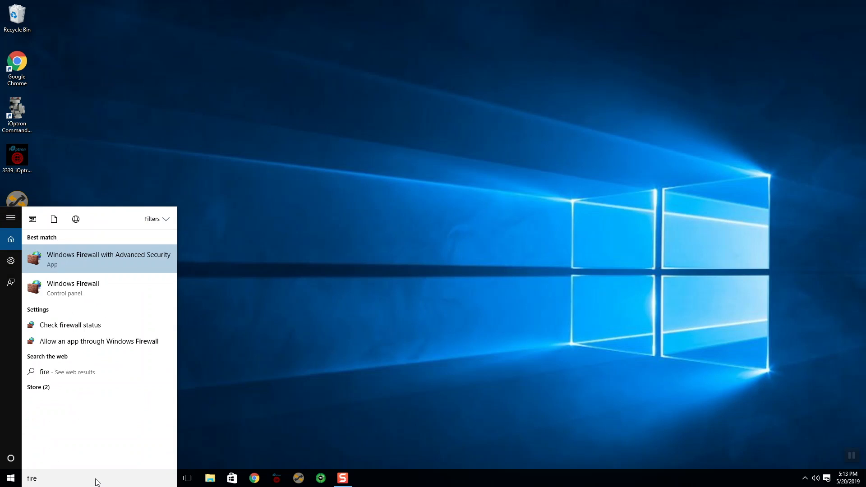
click(107, 286)
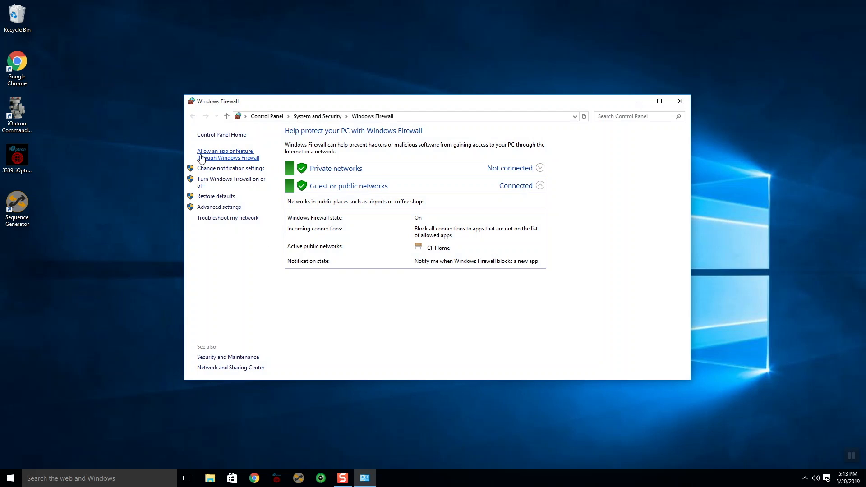
Allow Remote Desktop through the firewall on private and public networks, save, and close the window.
click(235, 161)
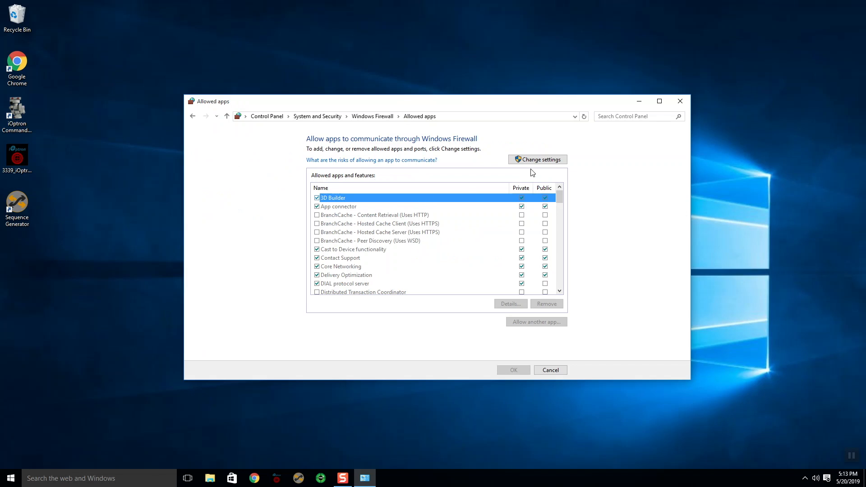
click(537, 160)
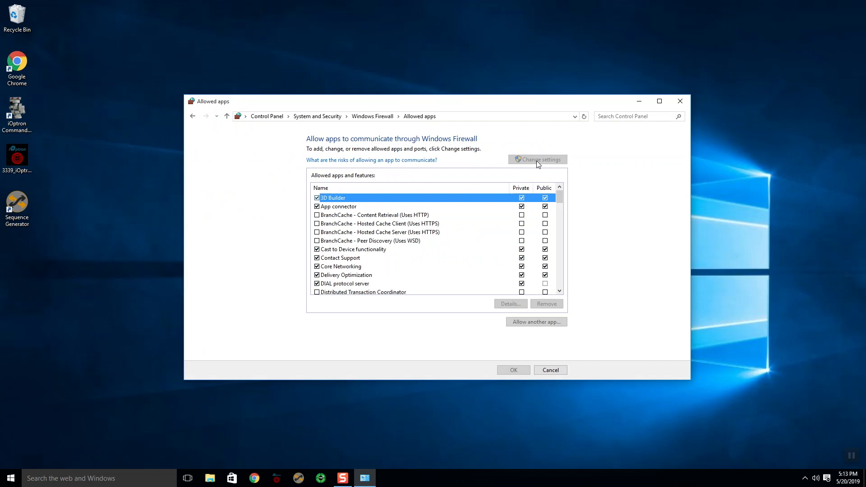
drag(560, 198, 557, 241)
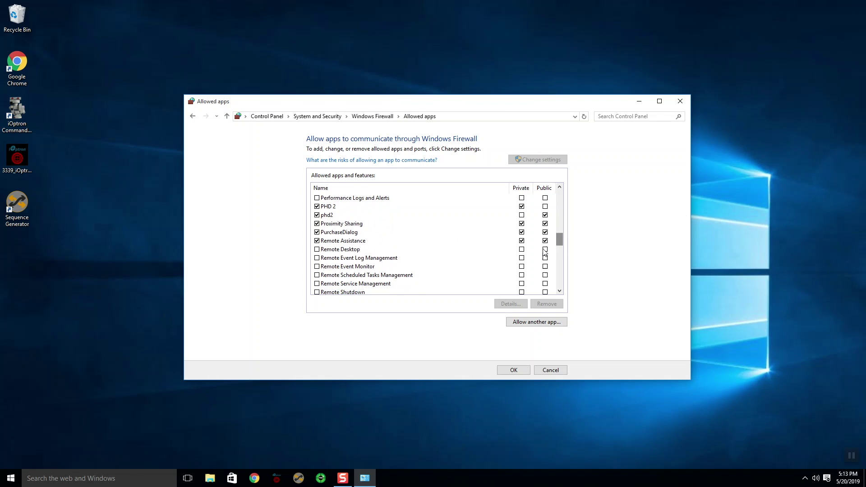
click(318, 250)
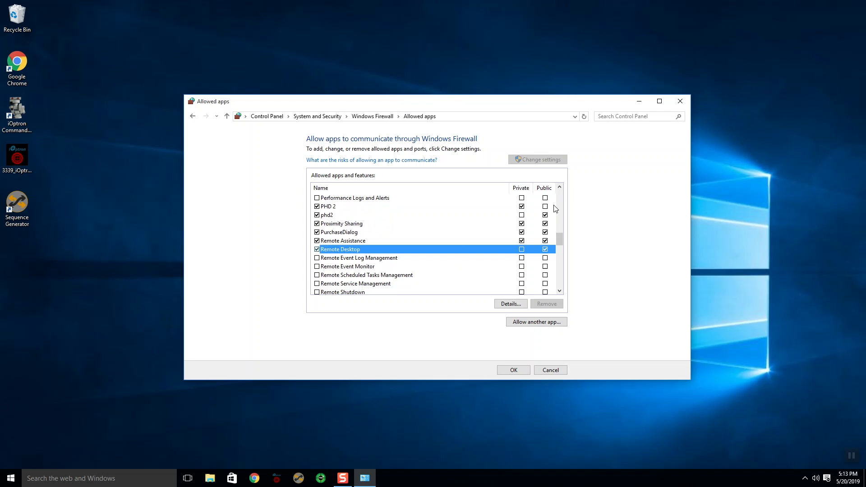
click(521, 249)
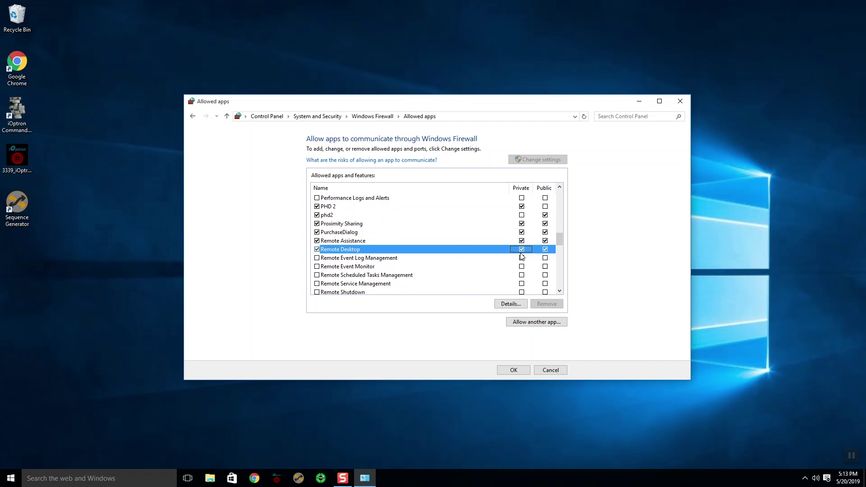
click(513, 371)
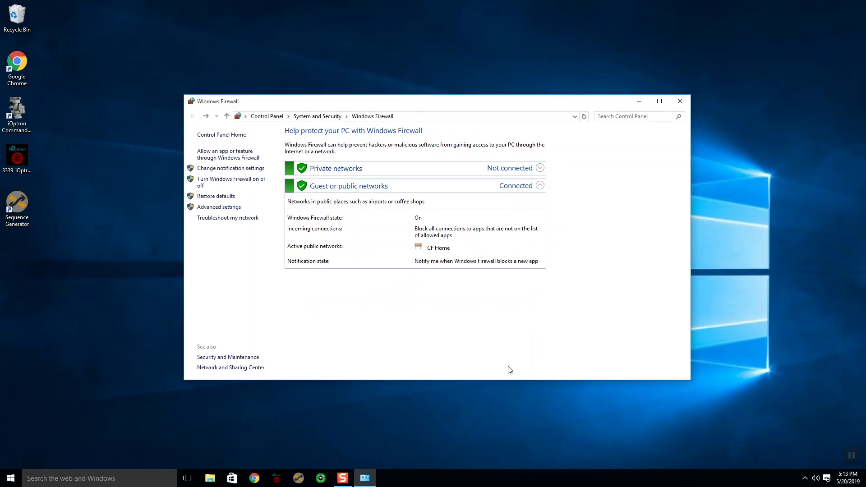
click(682, 101)
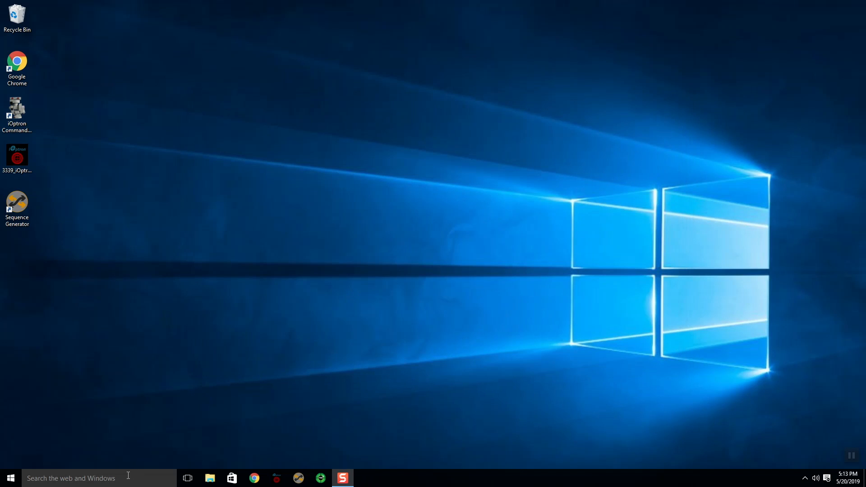
Run ipconfig in Command Prompt to list the PC's Wi-Fi IPv4 address.
click(128, 476)
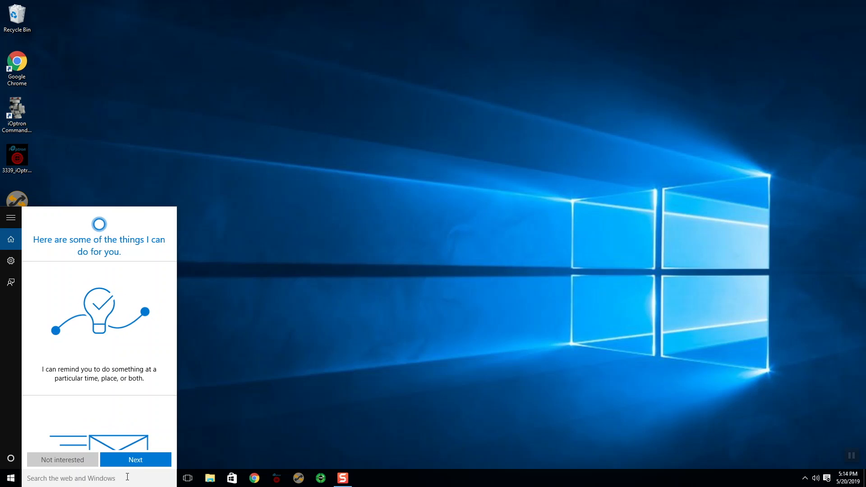
text(cmd)
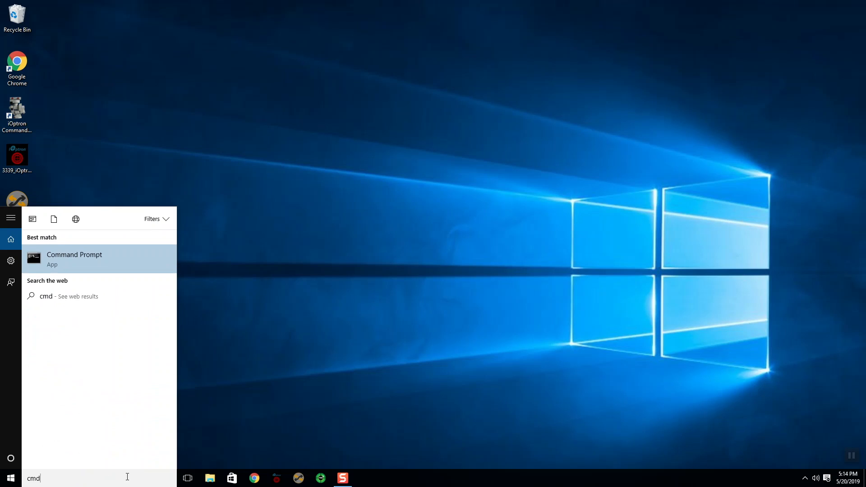
click(101, 261)
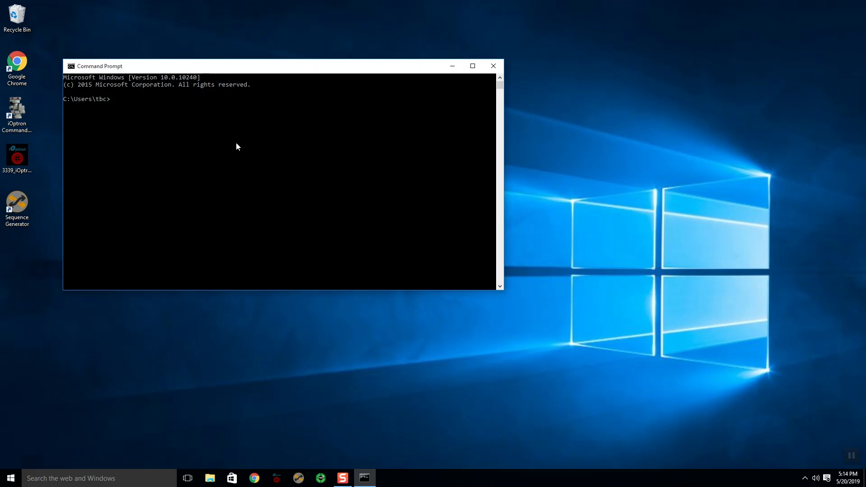
text(ipco)
text(nfig)
key(Return)
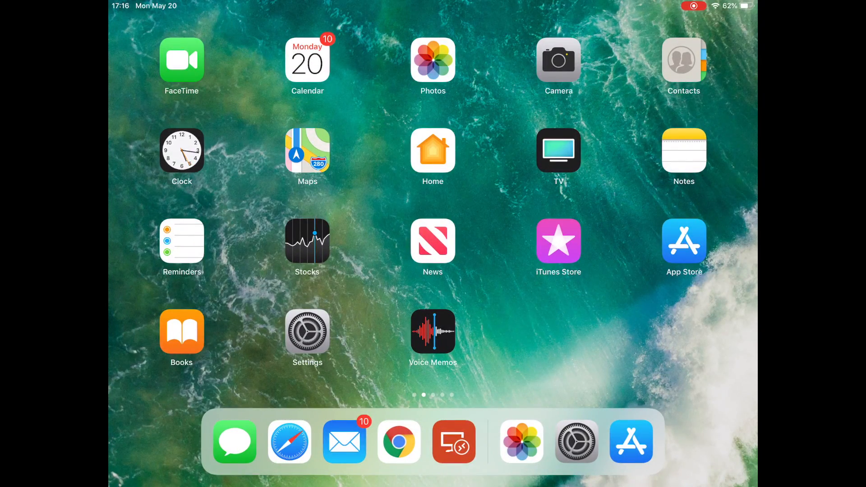
Search the App Store for 'remote desktop' and launch the installed Microsoft Remote Desktop app.
click(684, 241)
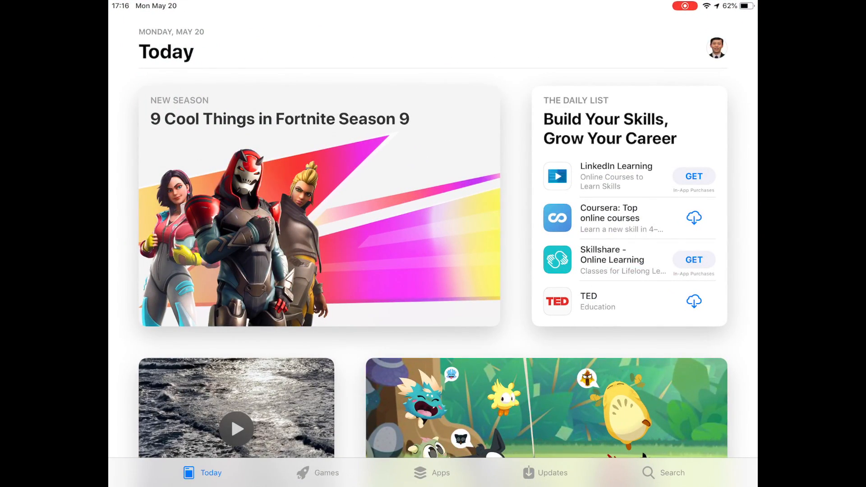
click(666, 472)
click(433, 82)
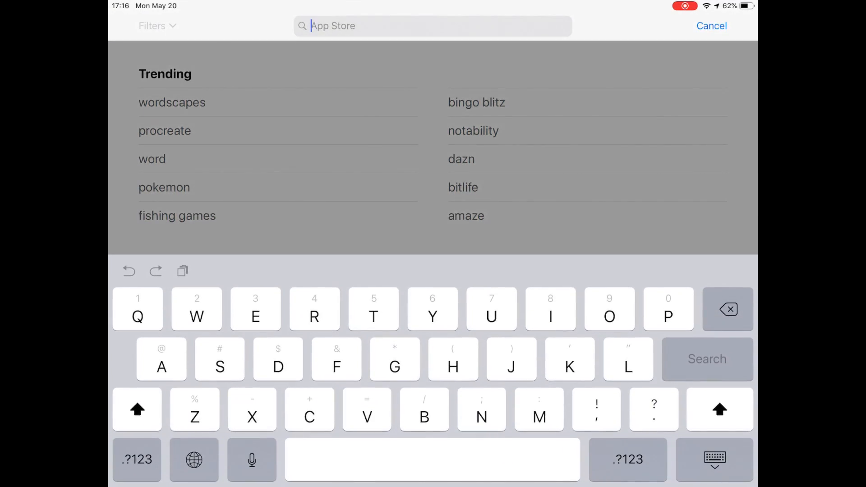
text(Remote)
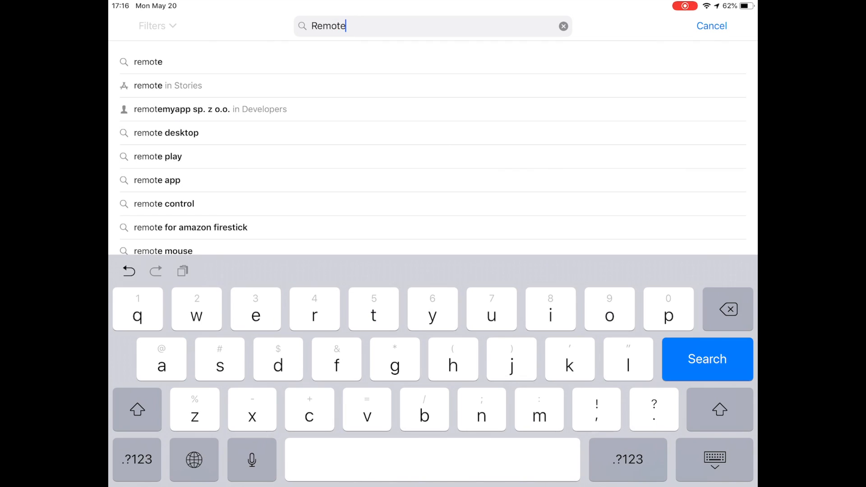
text( des)
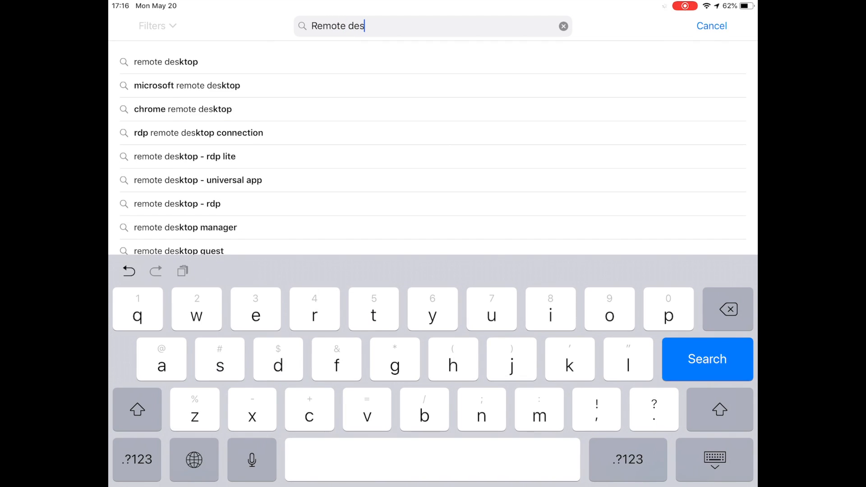
text(k)
click(166, 61)
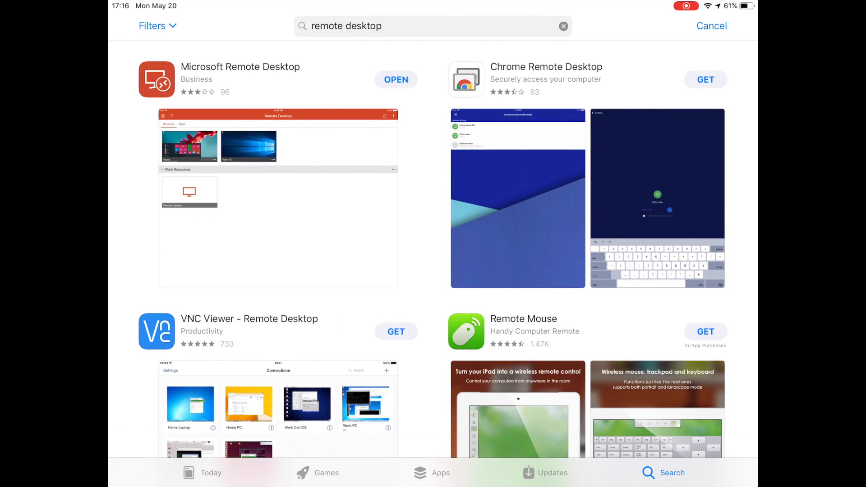
click(240, 74)
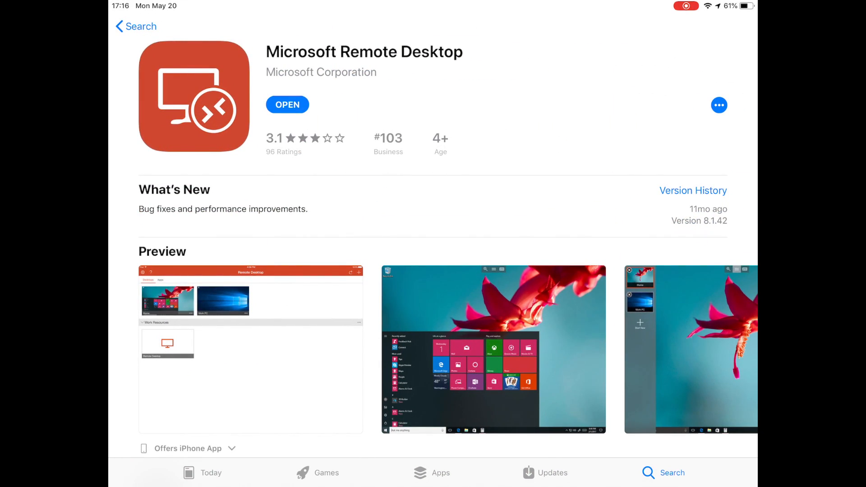
click(287, 105)
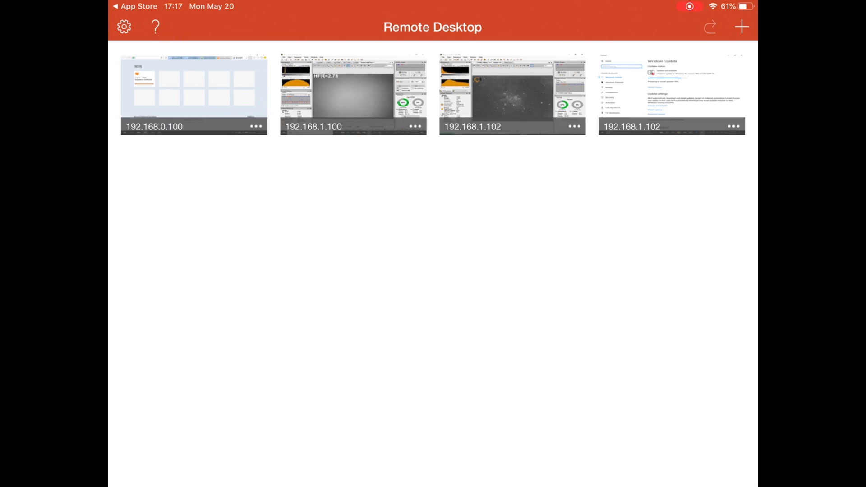
Add a new Desktop connection with PC name 192.168.0.164.
click(741, 27)
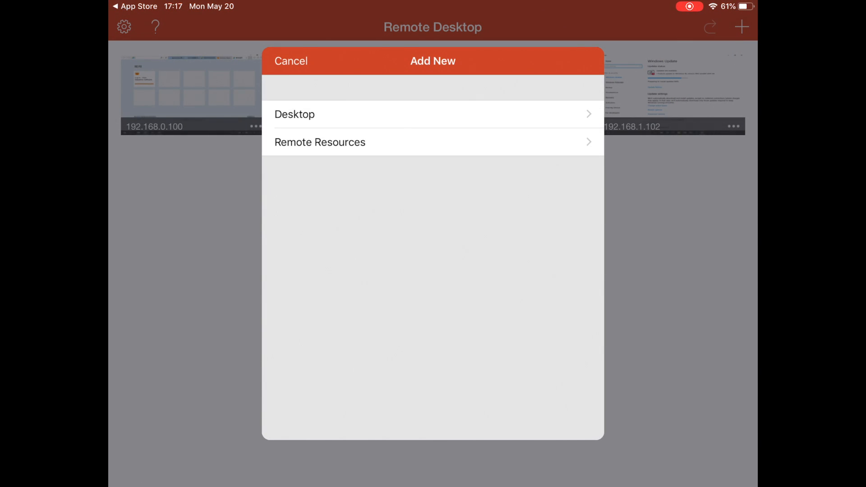
click(433, 114)
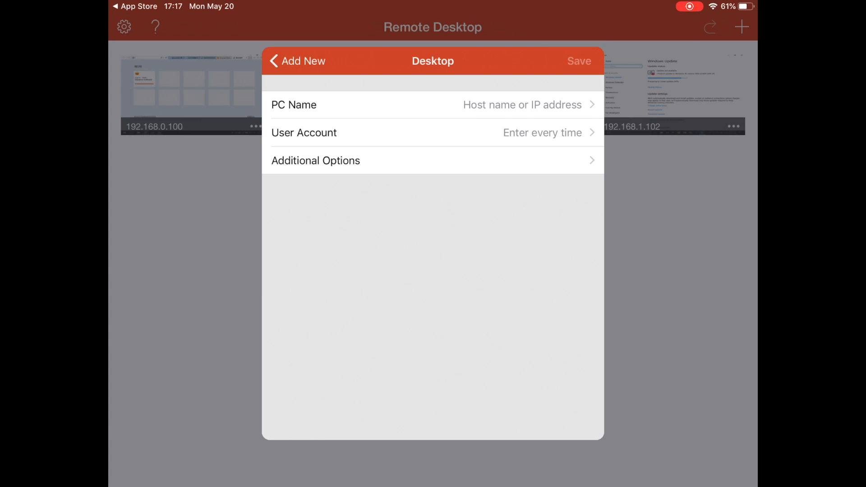
click(433, 105)
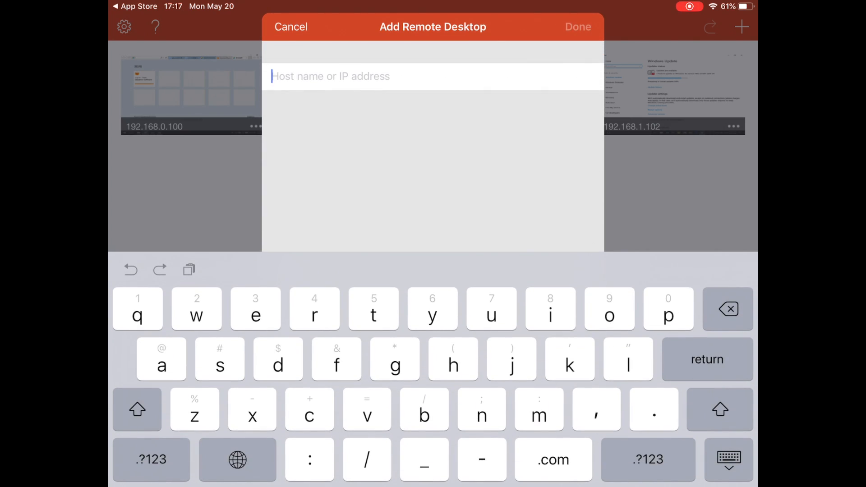
click(649, 459)
text(1)
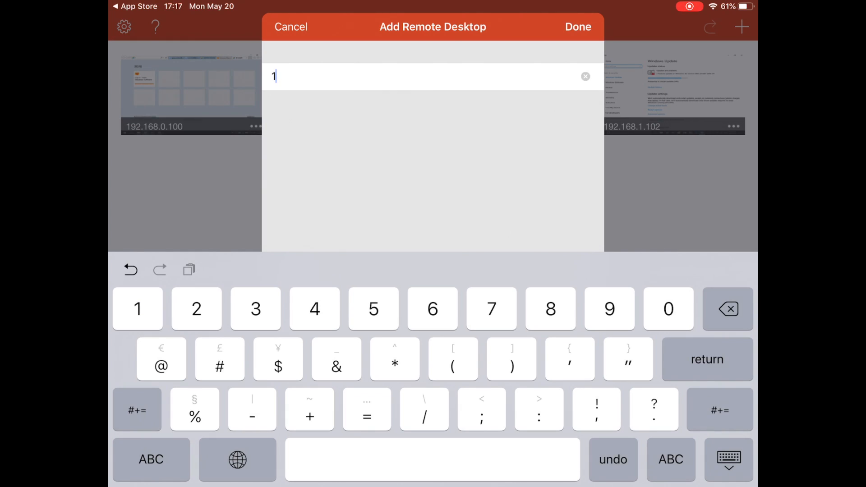
text(92.)
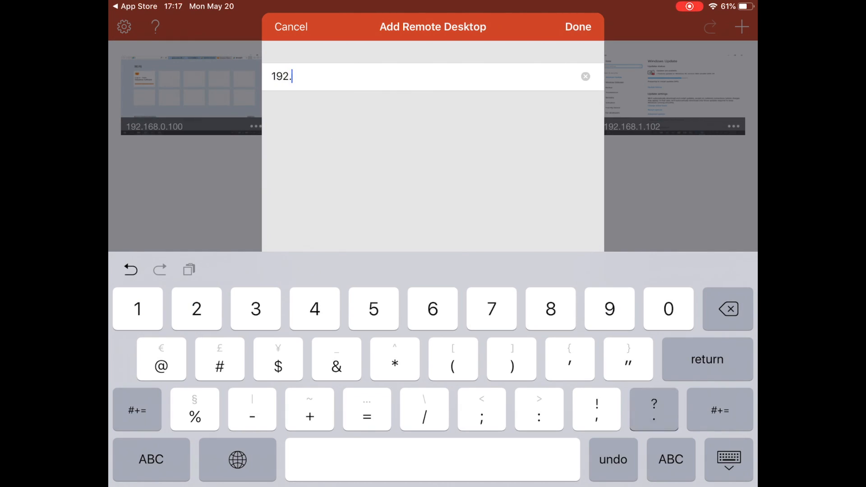
text(1)
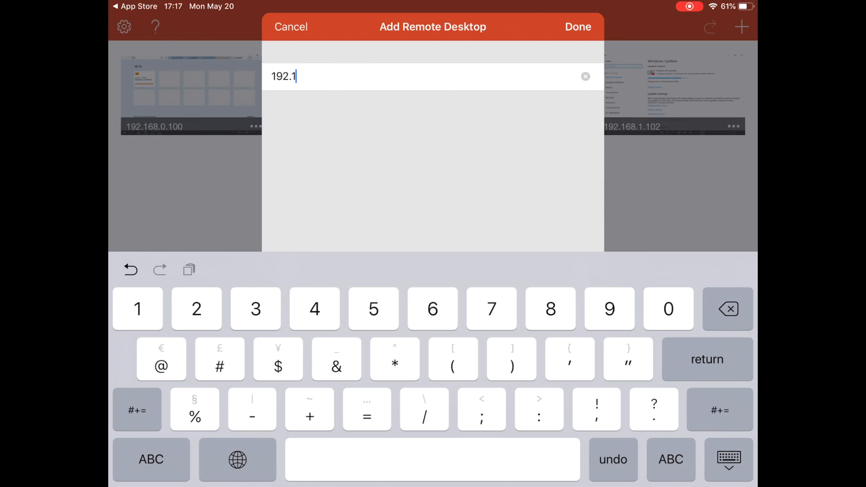
text(68.)
text(0.164)
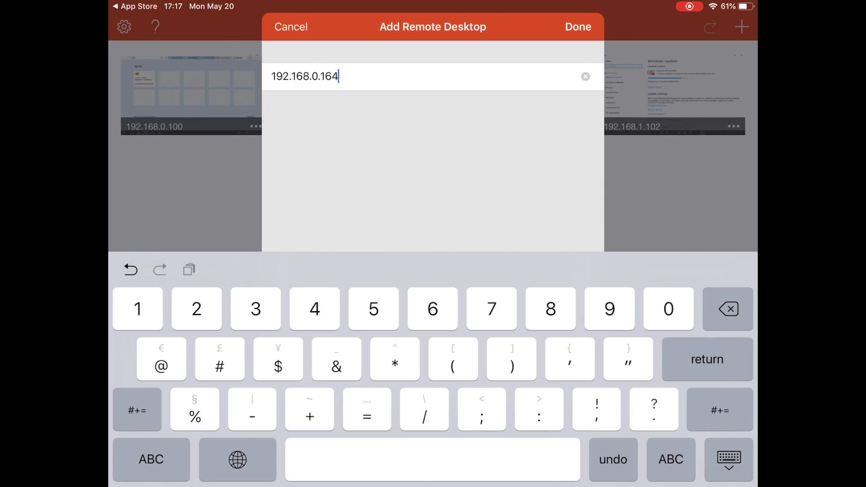
key(Return)
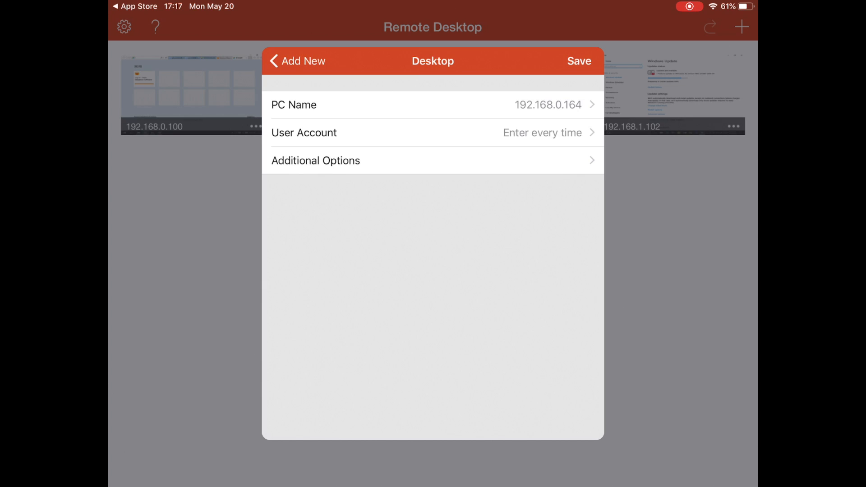
Set the user account to the stored tbc account and save the connection.
click(305, 133)
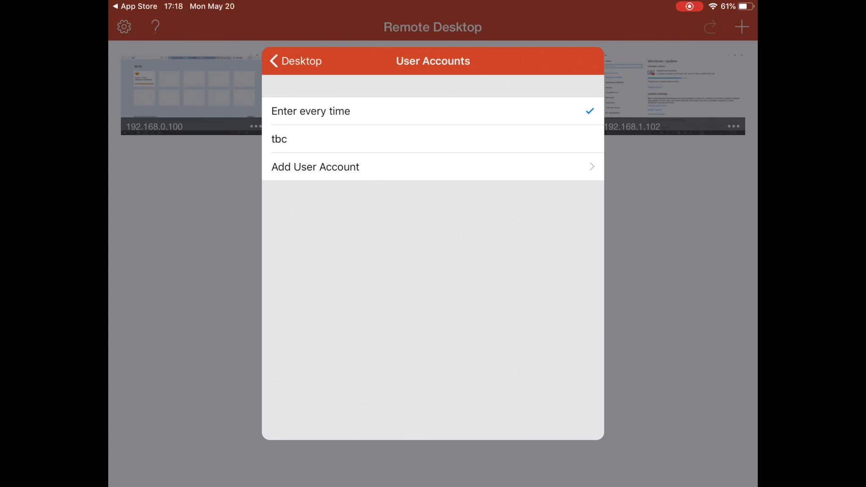
click(279, 139)
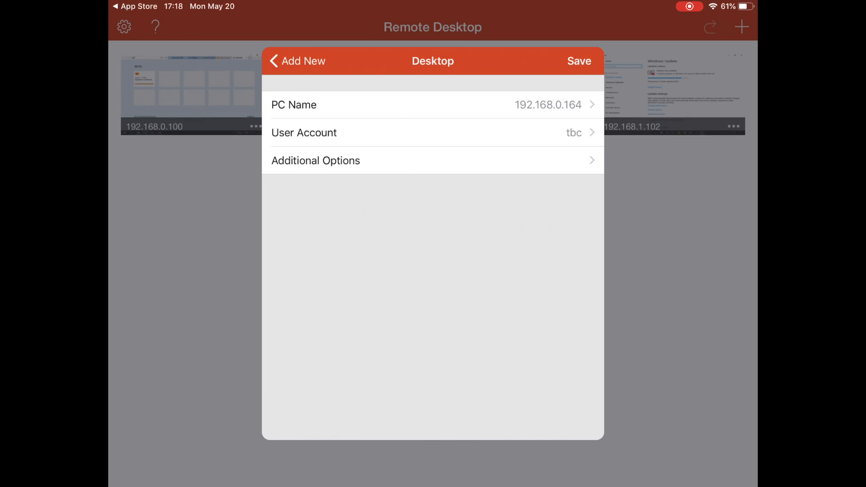
click(579, 60)
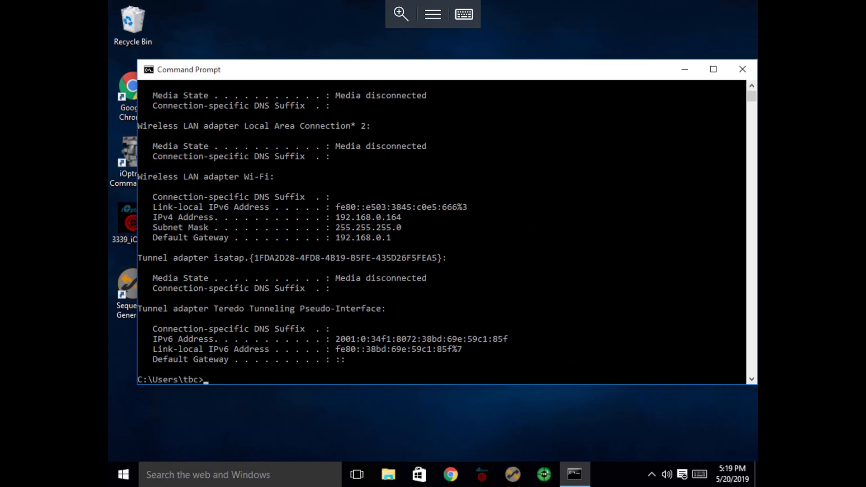
Close the remote Command Prompt, launch PHD2 Guiding from the taskbar and position its window.
click(742, 69)
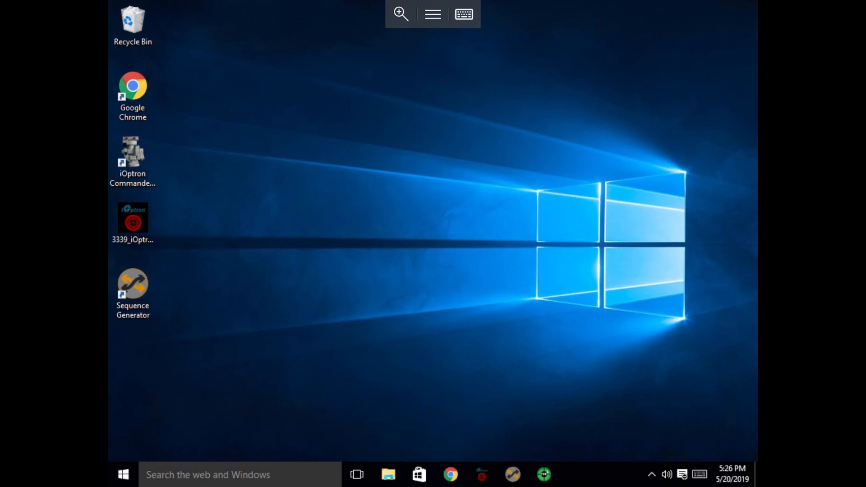
click(544, 474)
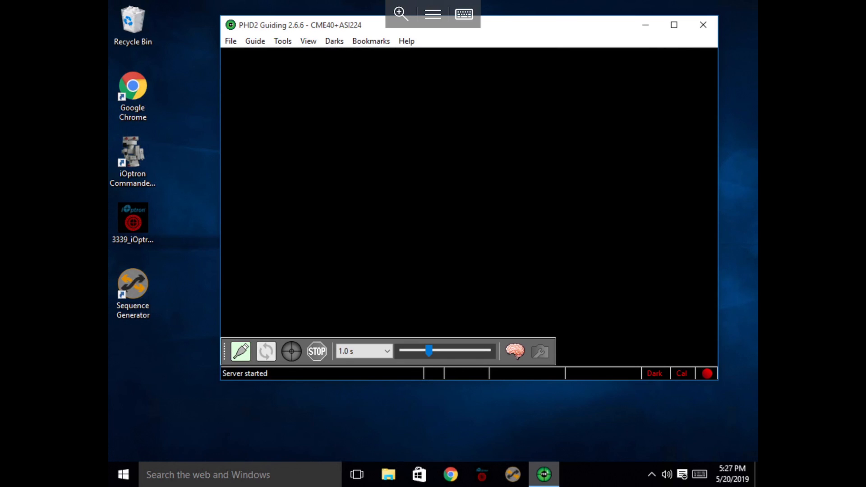
mouse_move(433, 25)
mouse_down()
mouse_move(467, 107)
mouse_move(463, 146)
mouse_move(392, 53)
mouse_up()
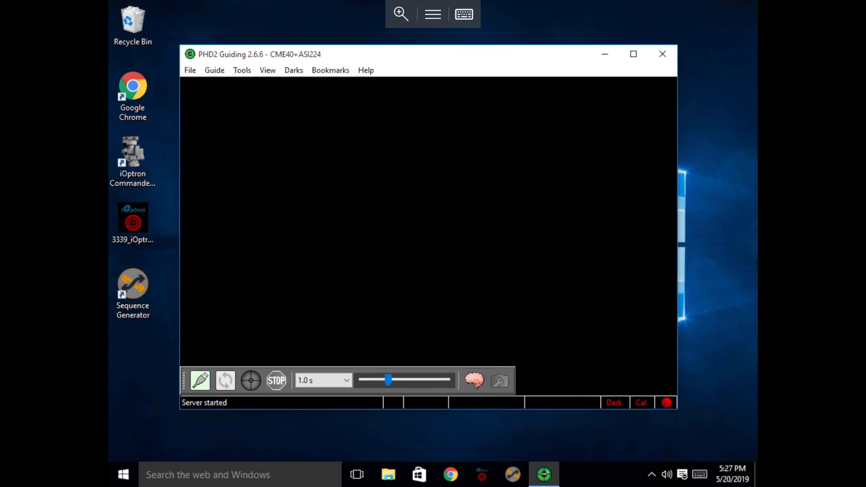
drag(392, 53, 395, 35)
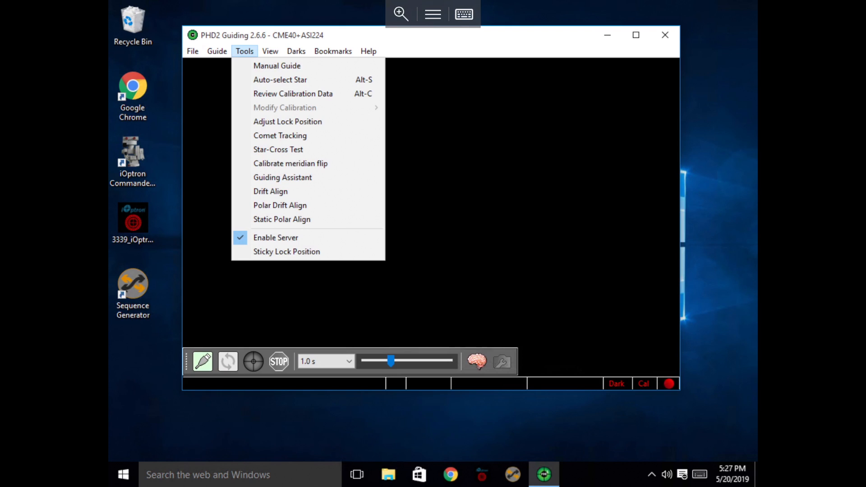
Dismiss the PHD2 menu, bring up remote Windows search and the iPad keyboard to enter cmd.
key(Escape)
key(super+s)
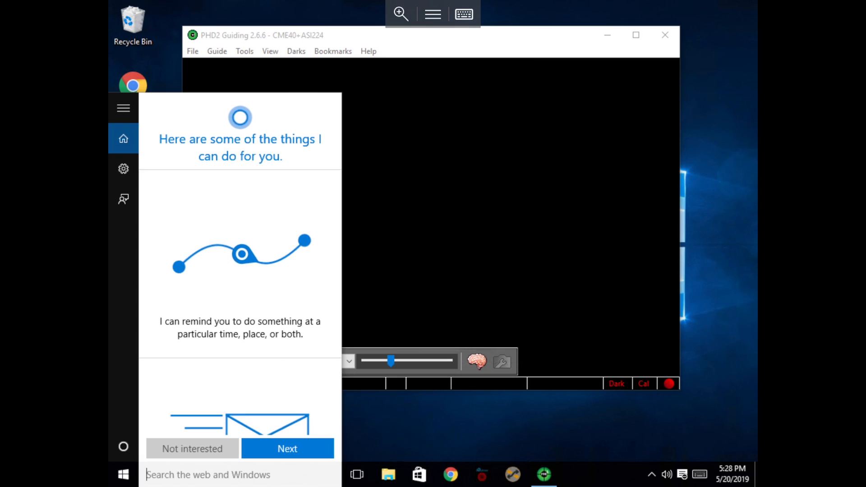
click(465, 14)
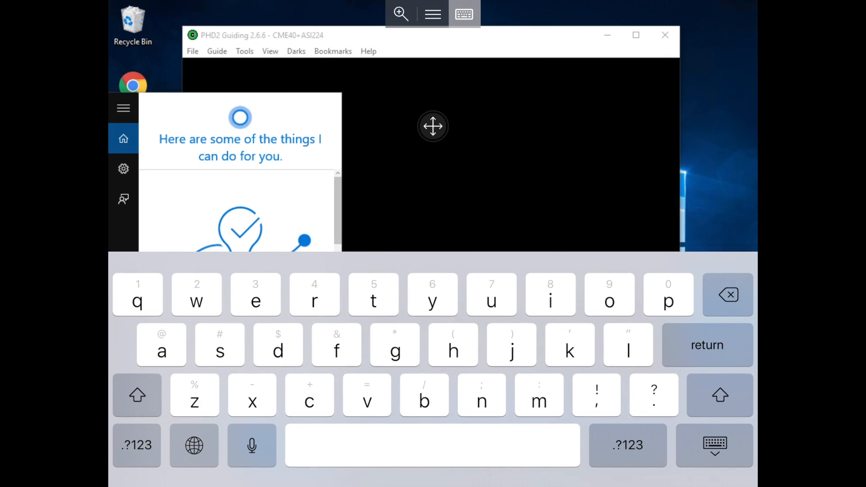
scroll(434, 126, down, 5)
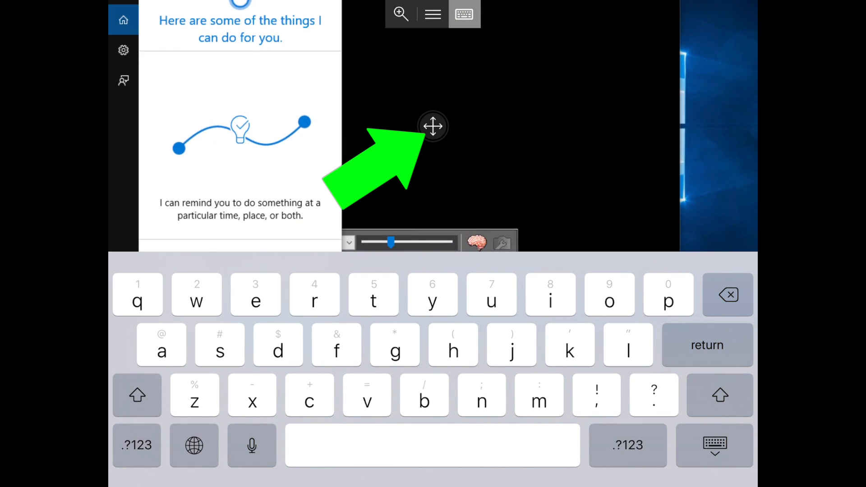
scroll(434, 126, down, 5)
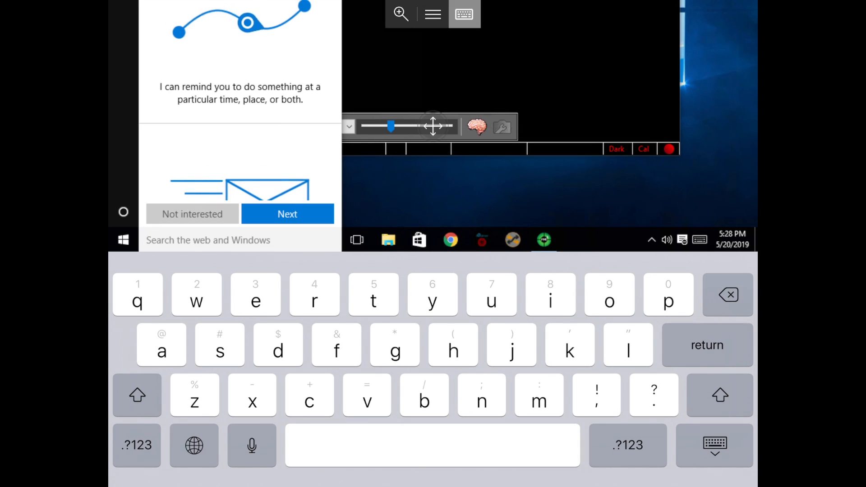
text(cm)
text(d)
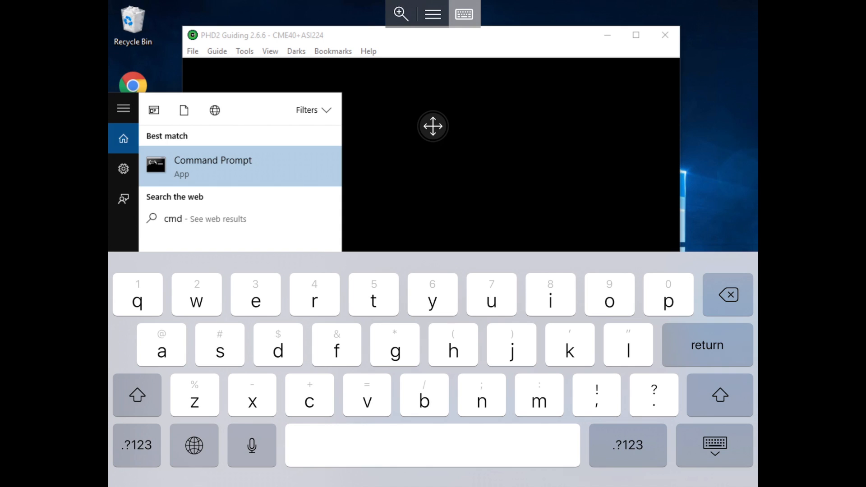
Hide the keyboard, dismiss the search panel and minimise PHD2 to show a clear desktop.
click(715, 444)
click(433, 126)
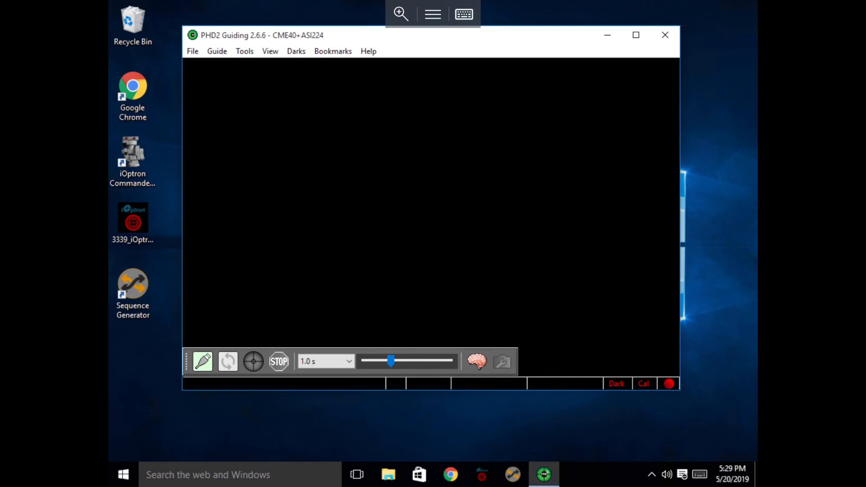
key(super+d)
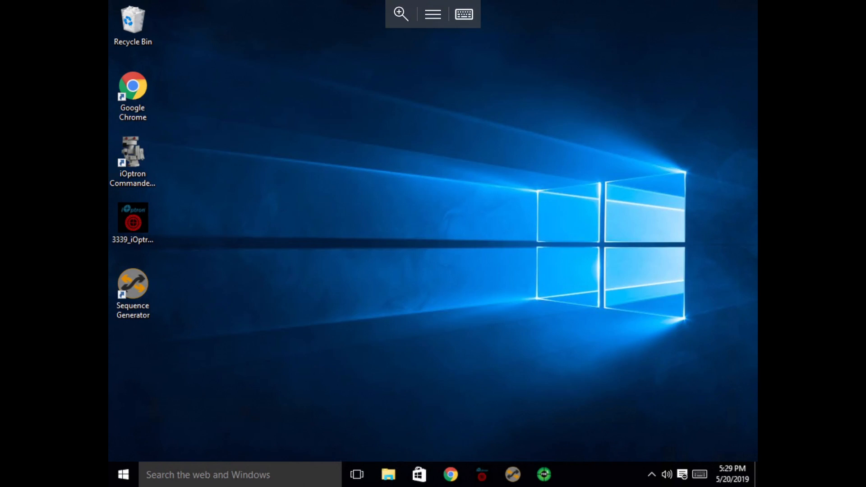